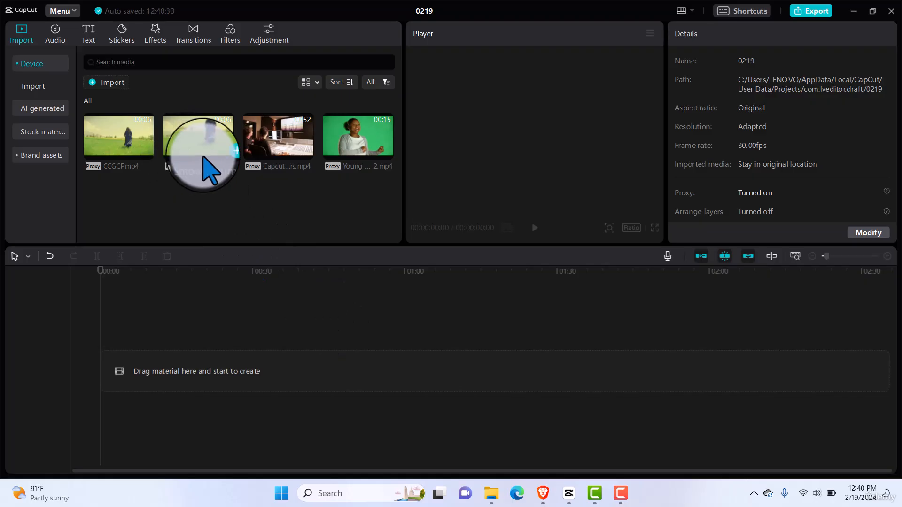
# Add the Smooth Zoom Effect CapCut Pc clip to the timeline and place the playhead at its start.
pyautogui.moveTo(201, 123); pyautogui.dragTo(146, 155)
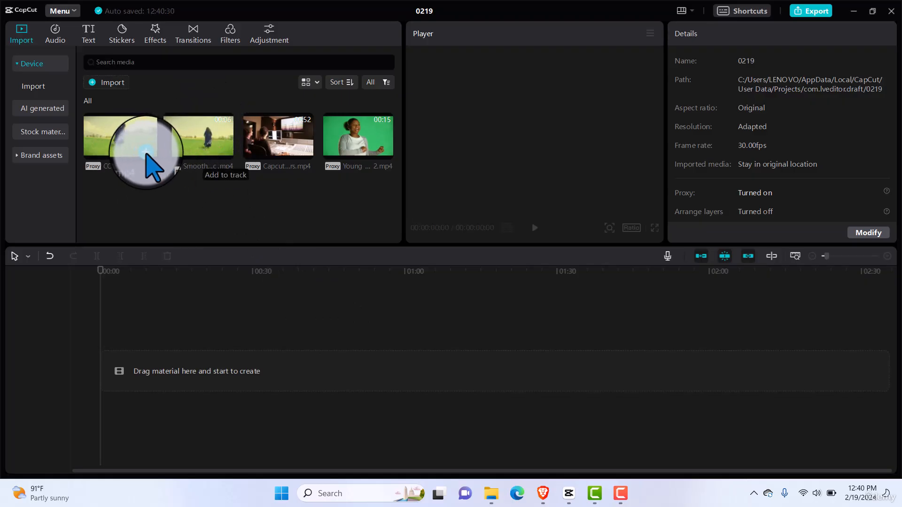
pyautogui.click(226, 154)
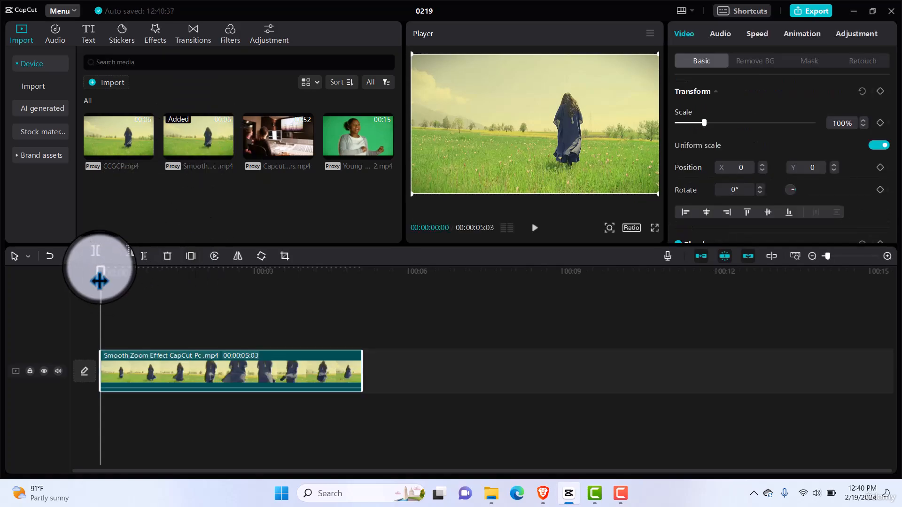
pyautogui.moveTo(99, 281)
pyautogui.mouseDown()
pyautogui.moveTo(266, 294)
pyautogui.moveTo(315, 288)
pyautogui.moveTo(295, 302)
pyautogui.moveTo(244, 303)
pyautogui.moveTo(175, 282)
pyautogui.moveTo(125, 293)
pyautogui.moveTo(92, 286)
pyautogui.moveTo(92, 296)
pyautogui.mouseUp()
# Apply a Mirror mask to the clip, stretched to the full frame height, and keyframe it at the clip's start.
pyautogui.click(165, 378)
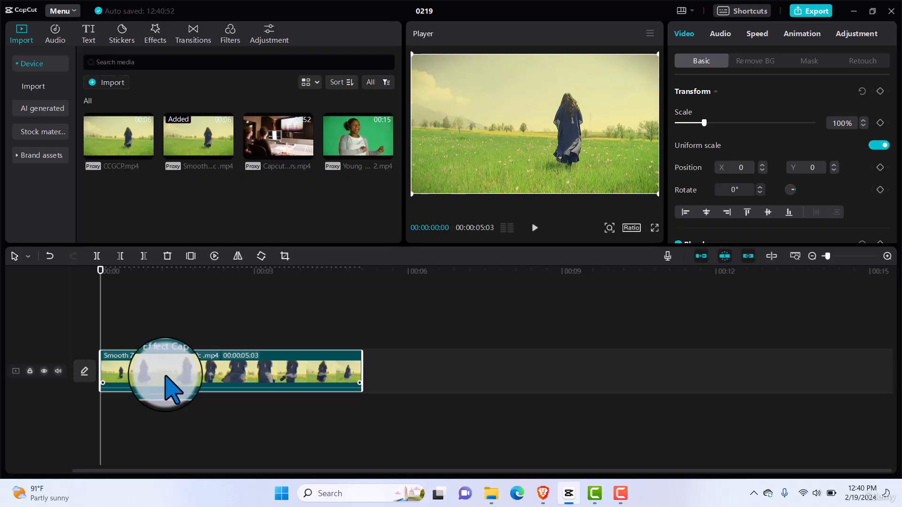
pyautogui.click(815, 62)
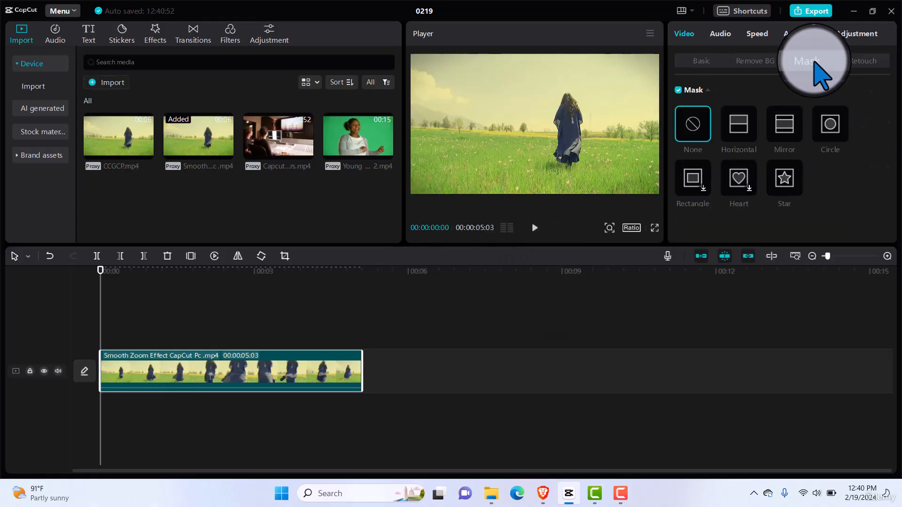
pyautogui.click(787, 122)
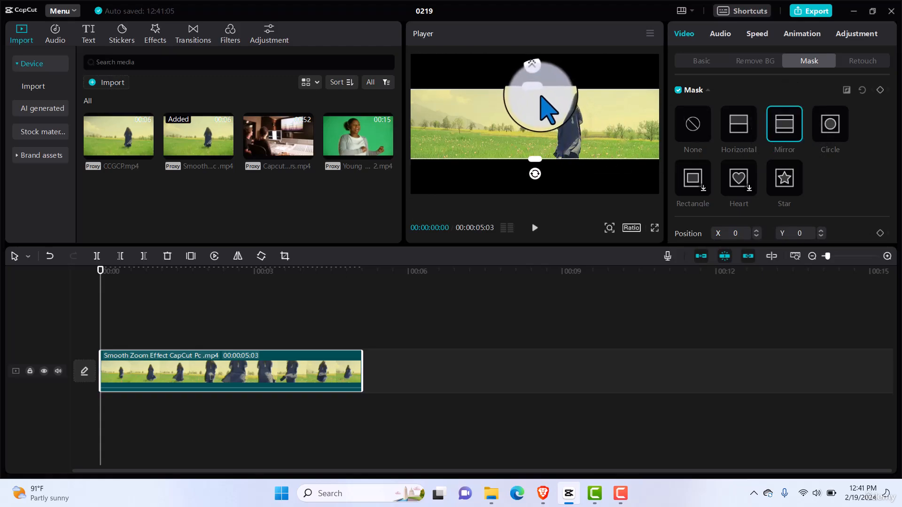
pyautogui.moveTo(537, 92); pyautogui.dragTo(536, 55)
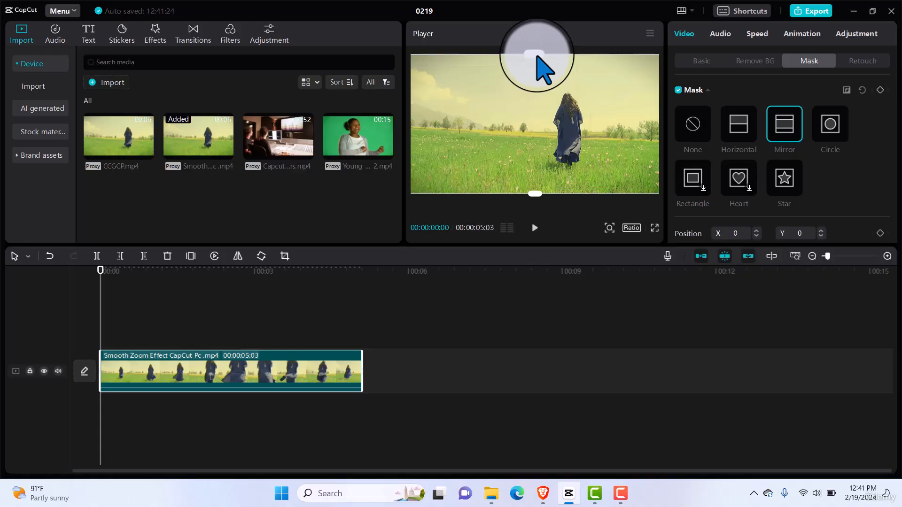
pyautogui.click(880, 90)
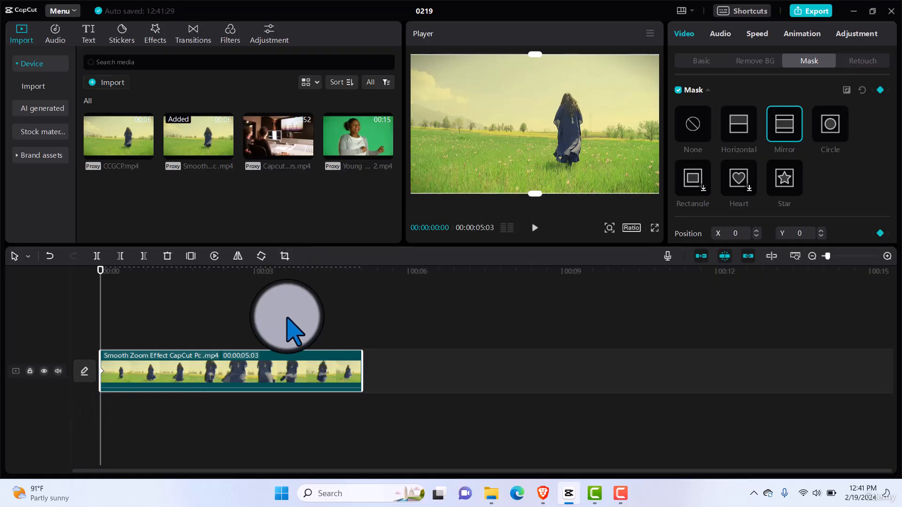
# At 00:00:00:20, narrow the mask slightly so thin black bars frame the picture above and below, with a mask keyframe there.
pyautogui.press('space')
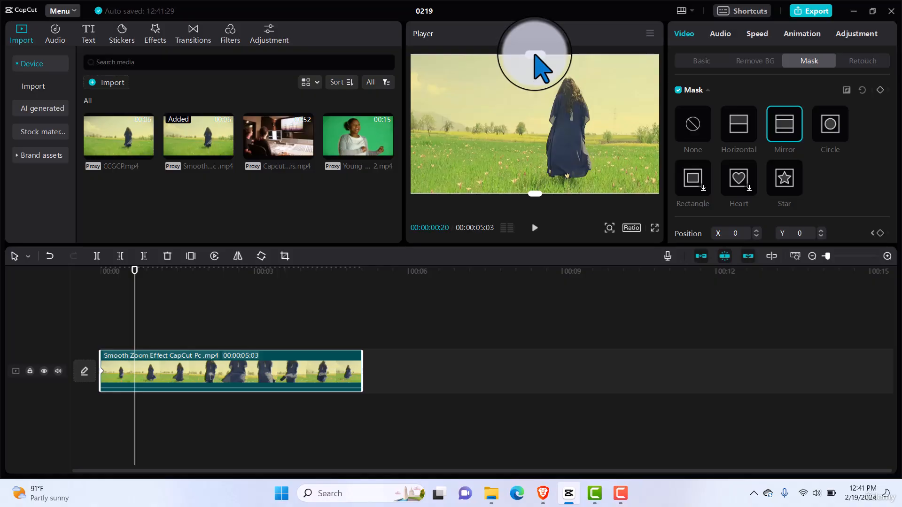
pyautogui.moveTo(534, 55); pyautogui.dragTo(535, 61)
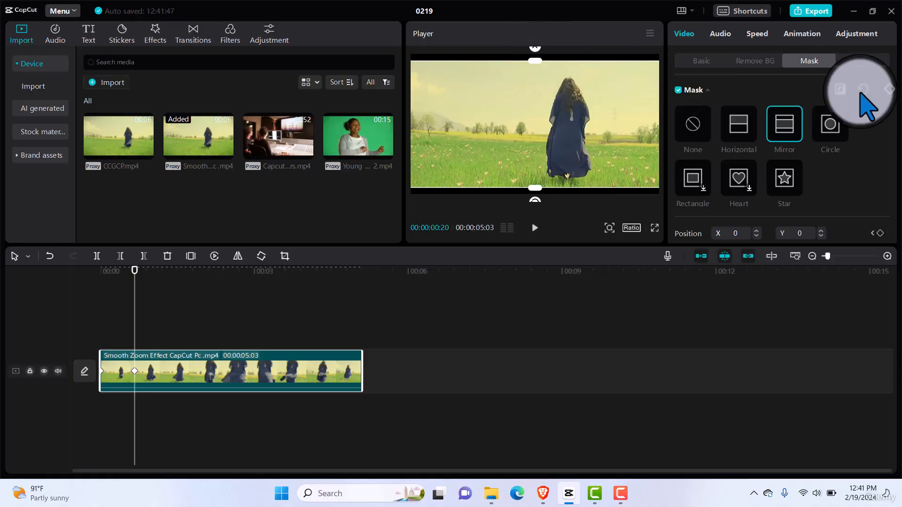
pyautogui.click(880, 89)
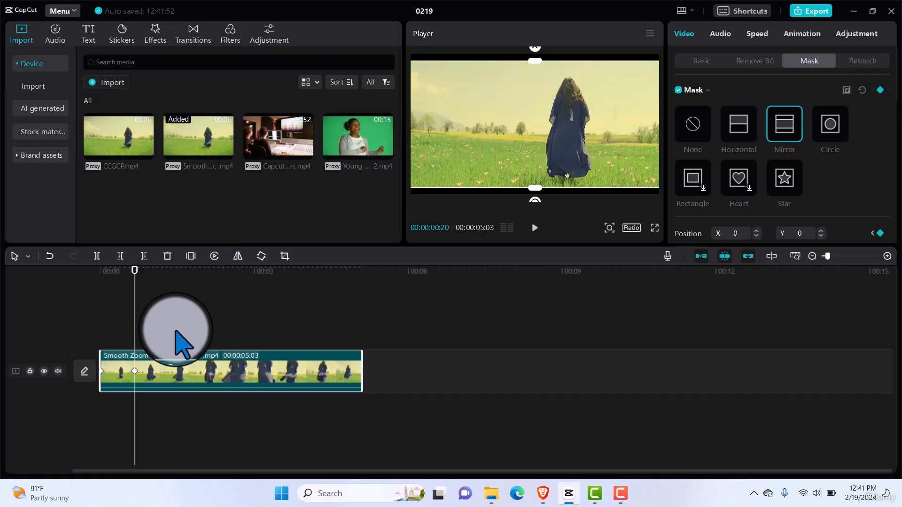
# At 00:00:01:10, narrow the mask a little further to thicken the black bars above and below the picture.
pyautogui.hotkey('shift', 'Right')
pyautogui.hotkey('shift', 'Right')
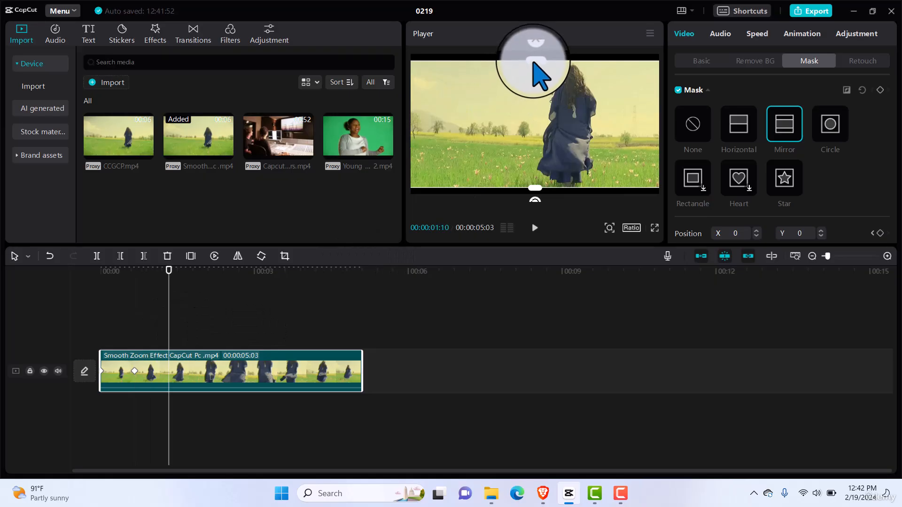
pyautogui.moveTo(534, 62); pyautogui.dragTo(533, 69)
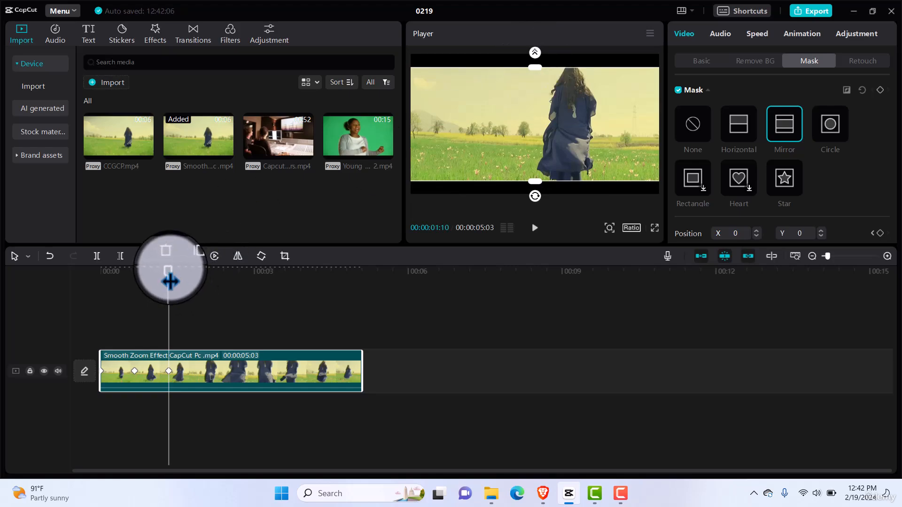
# Scrub the clip from its start to about 00:00:01:04 to check the black bars' keyframed movement.
pyautogui.moveTo(169, 272); pyautogui.dragTo(78, 262)
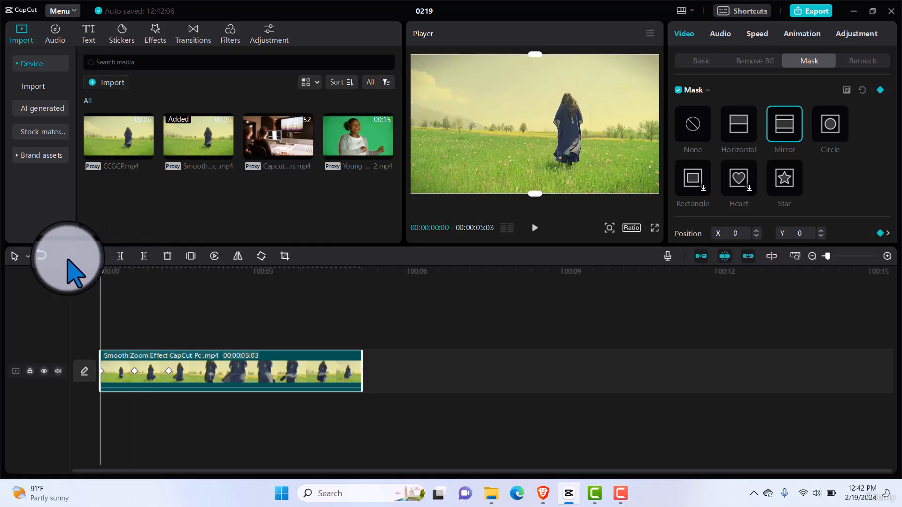
pyautogui.click(184, 303)
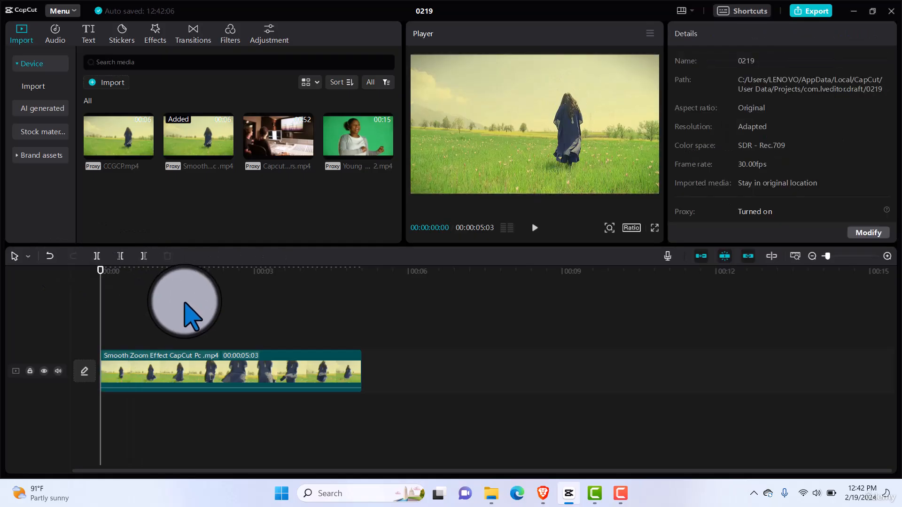
pyautogui.click(100, 319)
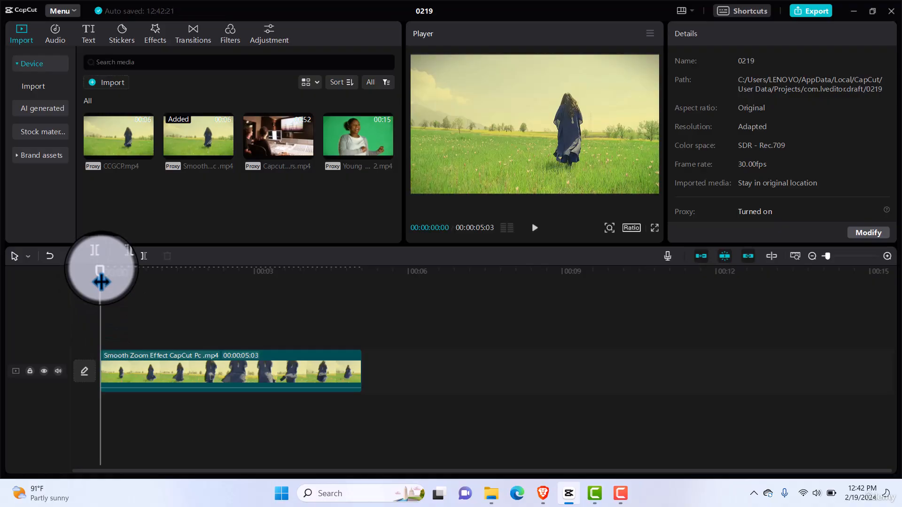
pyautogui.moveTo(101, 274); pyautogui.dragTo(157, 282)
pyautogui.click(211, 374)
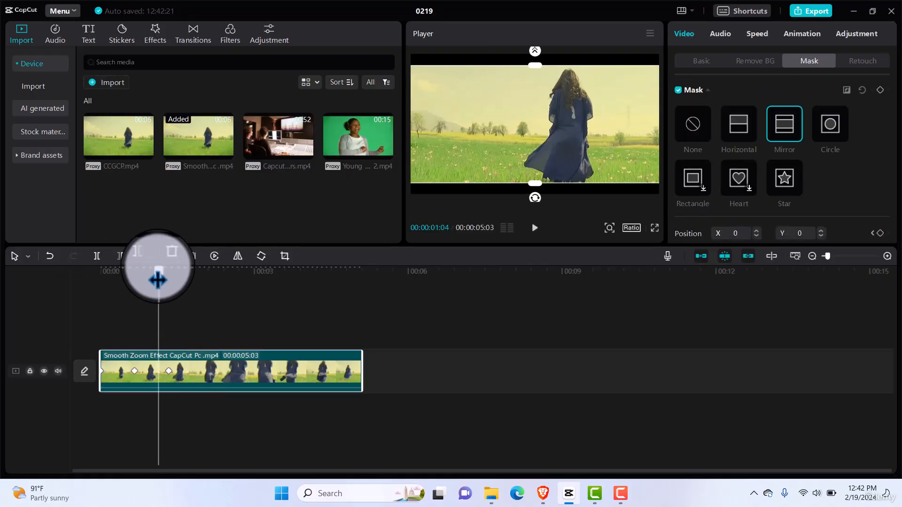
# At 00:00:02:00, widen the mask slightly to make the black bars thinner.
pyautogui.moveTo(155, 285); pyautogui.dragTo(165, 281)
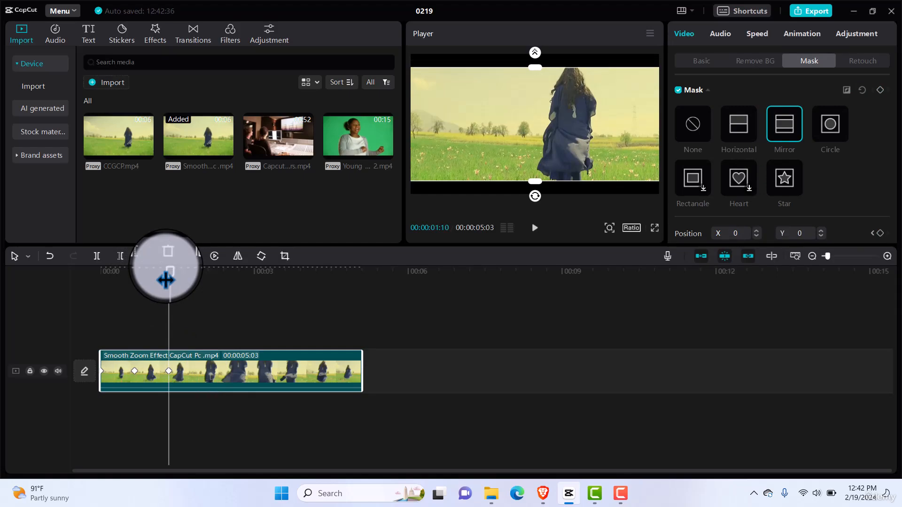
pyautogui.press('Right')
pyautogui.press('Right')
pyautogui.press('Right')
pyautogui.press('Right')
pyautogui.press('Right')
pyautogui.press('Right')
pyautogui.press('Right')
pyautogui.press('Right')
pyautogui.press('Right')
pyautogui.press('Right')
pyautogui.press('Right')
pyautogui.press('Right')
pyautogui.press('Right')
pyautogui.press('Right')
pyautogui.press('Right')
pyautogui.press('Right')
pyautogui.press('Right')
pyautogui.press('Right')
pyautogui.press('Right')
pyautogui.press('Right')
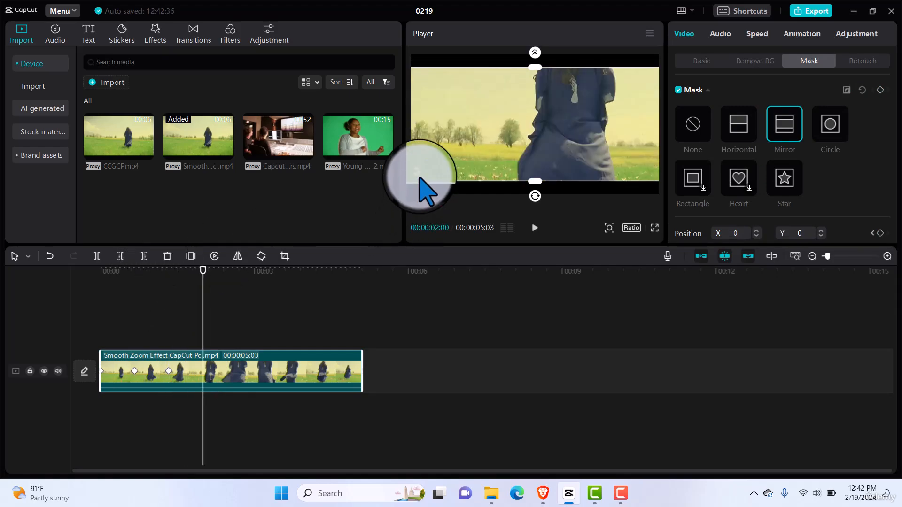
pyautogui.moveTo(538, 70); pyautogui.dragTo(538, 64)
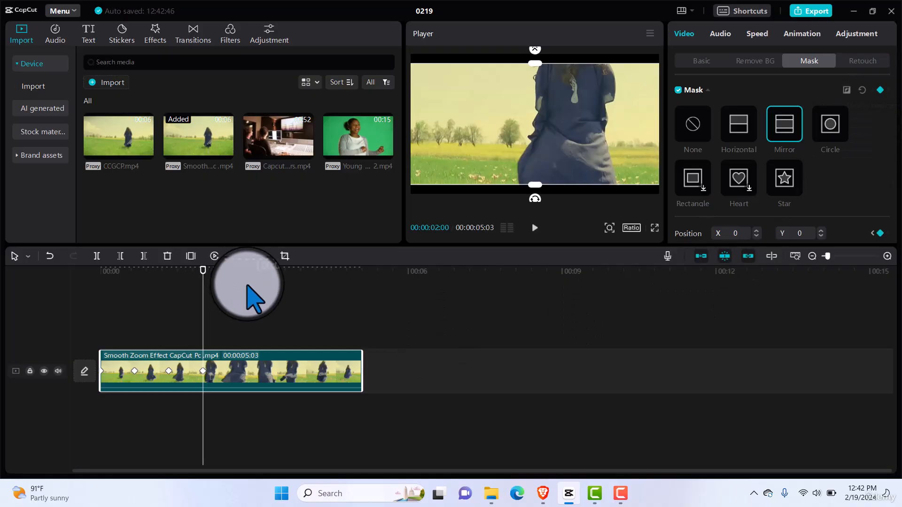
# At 00:00:02:20, stretch the mask back to the full frame height and keyframe it.
pyautogui.hotkey('shift', 'Right')
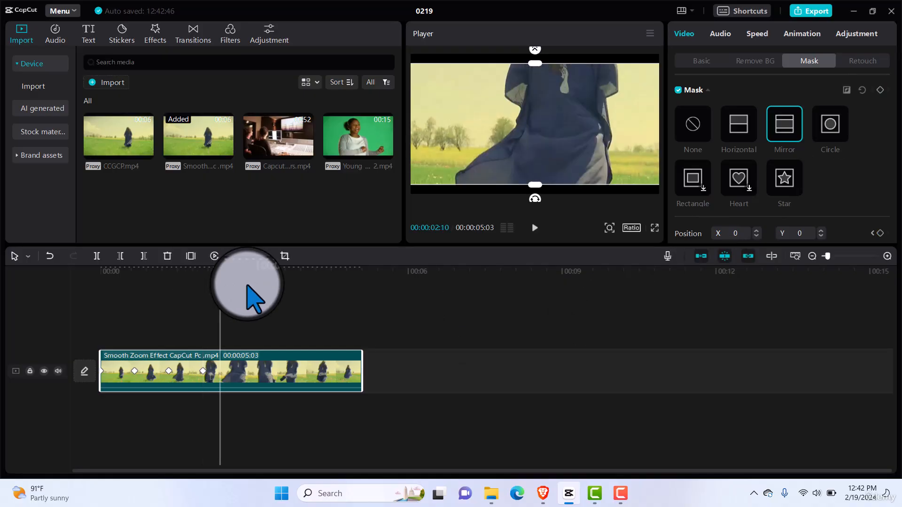
pyautogui.hotkey('shift', 'Right')
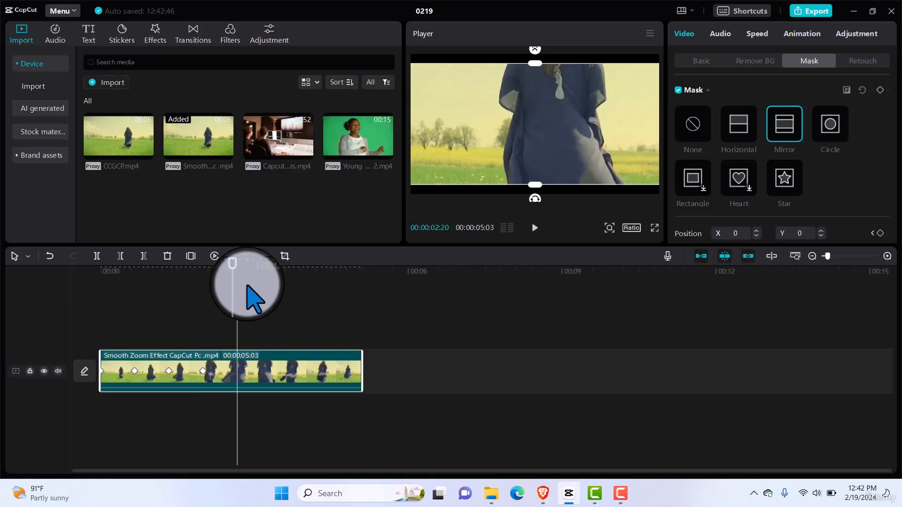
pyautogui.moveTo(535, 64); pyautogui.dragTo(535, 54)
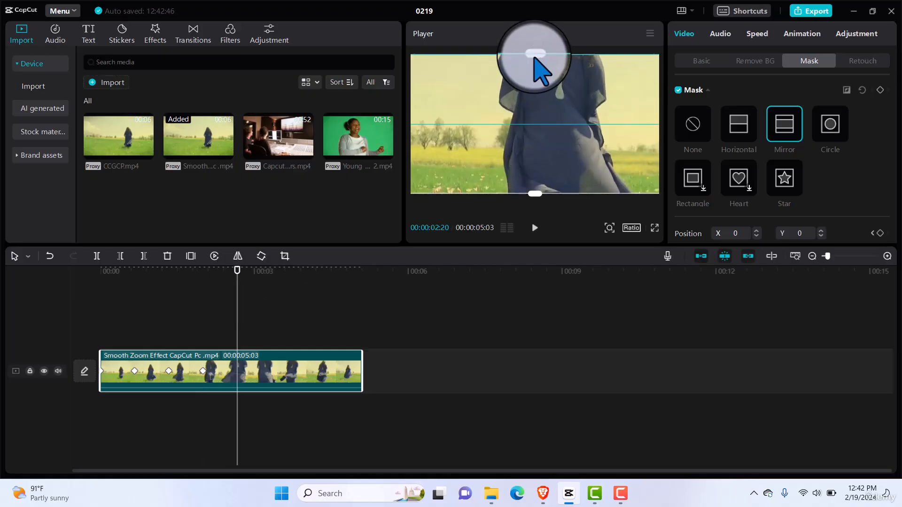
pyautogui.click(881, 91)
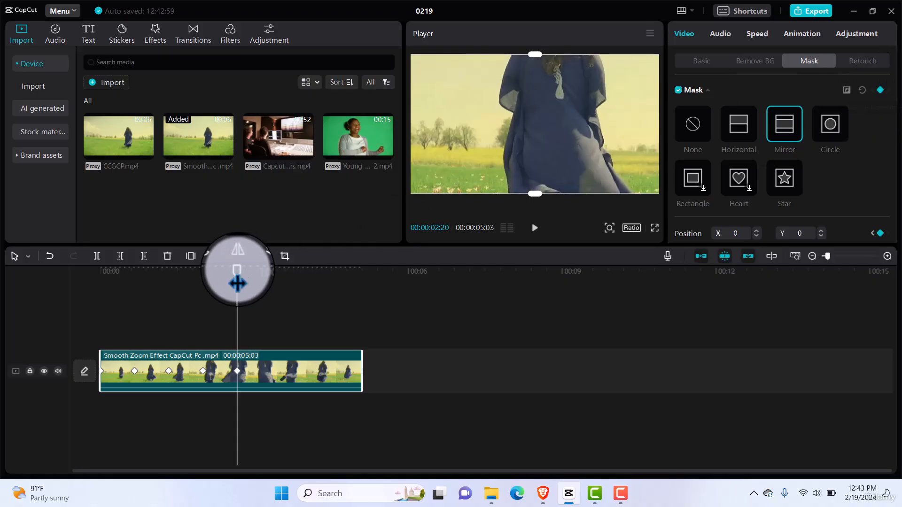
# Play the clip from the start to review the opening and closing of the black bars.
pyautogui.click(101, 323)
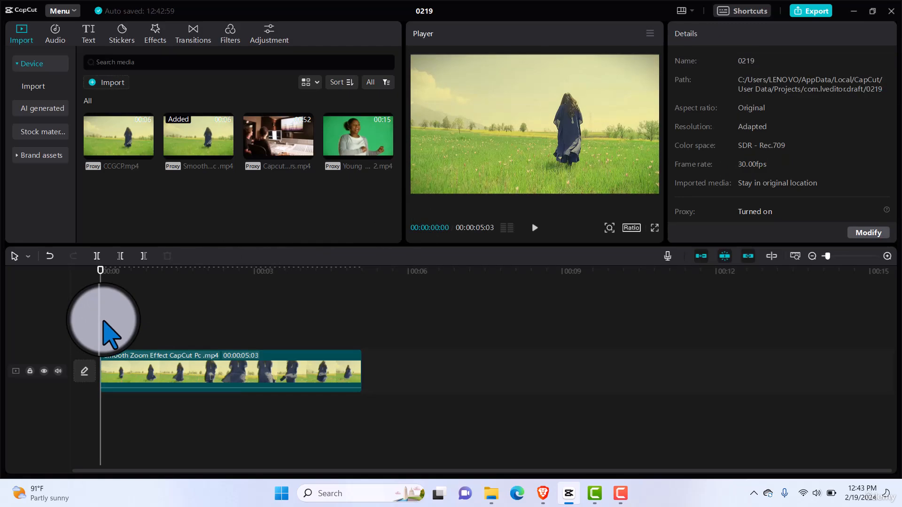
pyautogui.press('space')
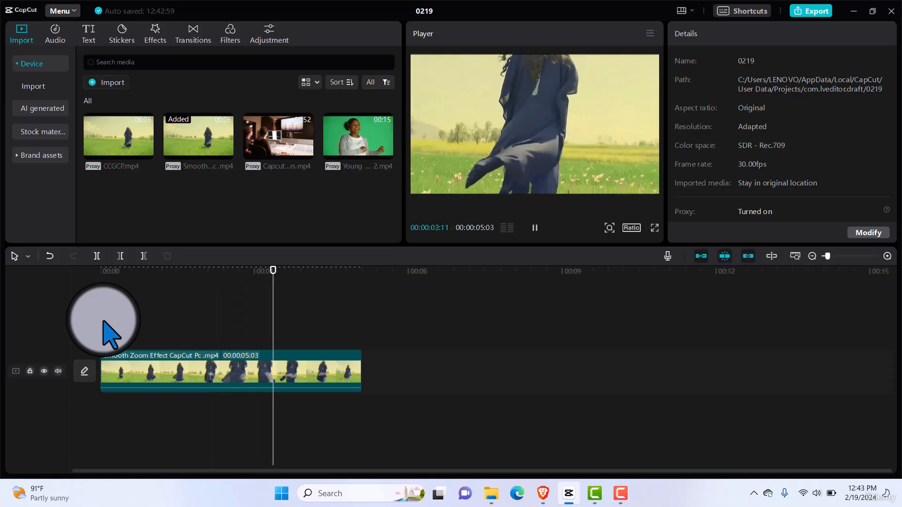
pyautogui.press('space')
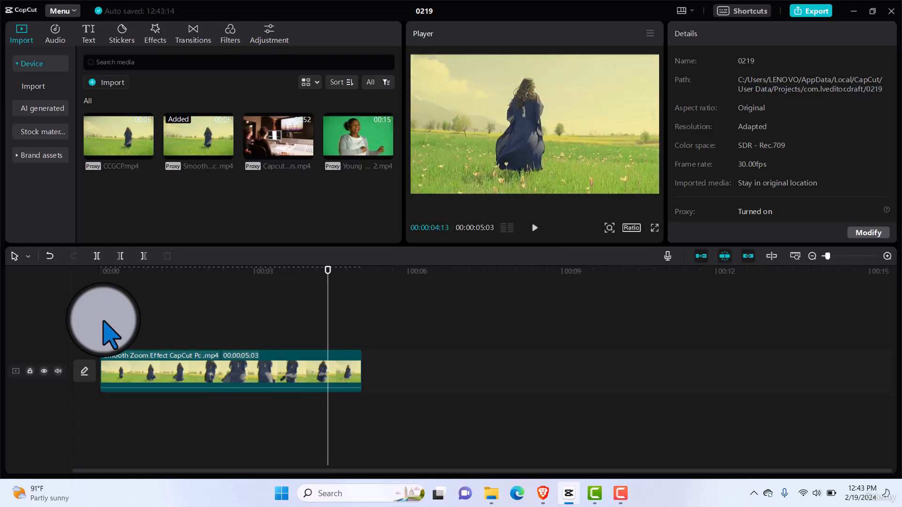
# At 00:00:03:10, narrow the clip's mask from the full frame to bring back thin black bars, with a mask keyframe there.
pyautogui.click(264, 366)
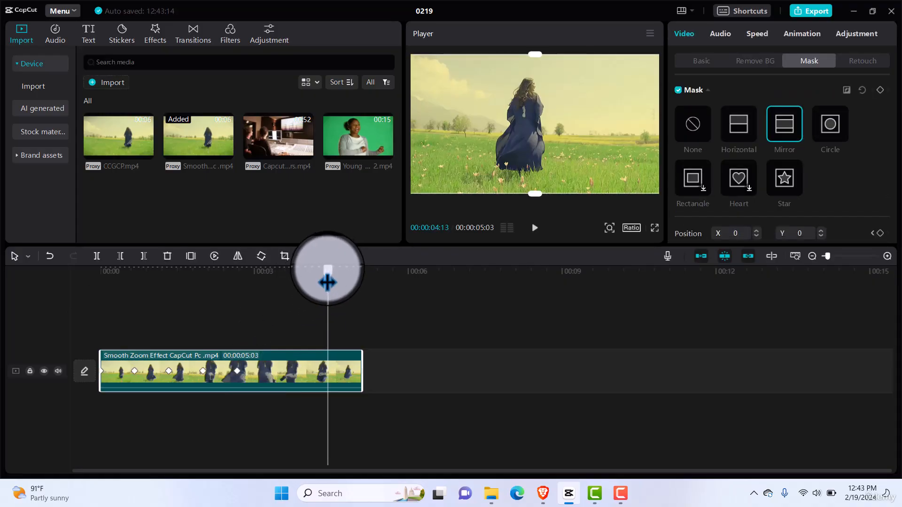
pyautogui.moveTo(328, 282); pyautogui.dragTo(237, 284)
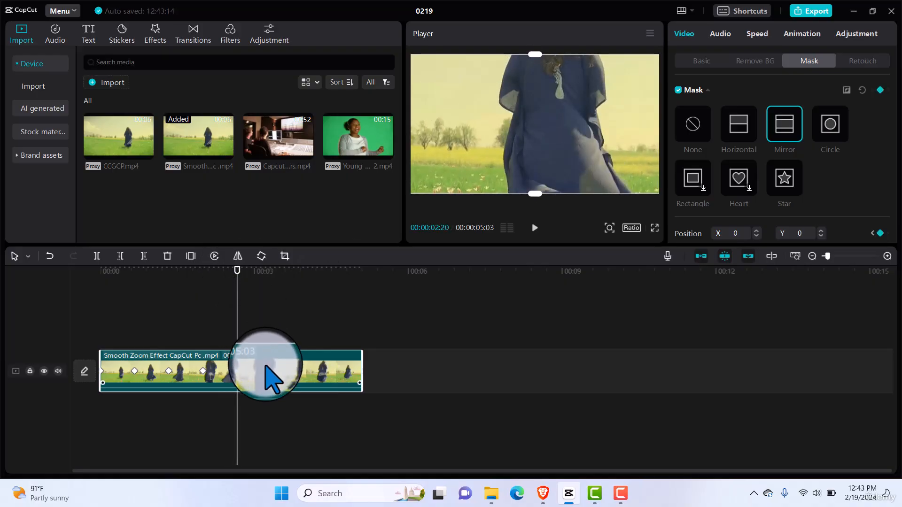
pyautogui.press('space')
pyautogui.press('space')
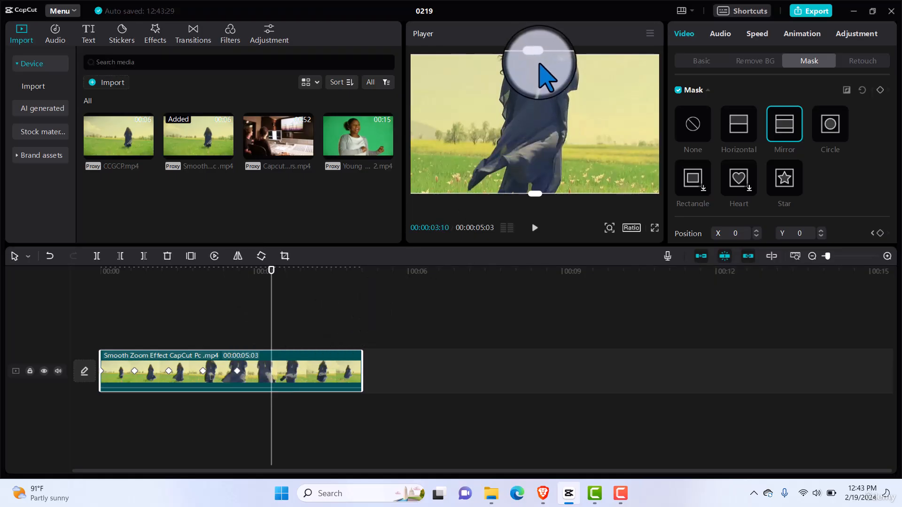
pyautogui.moveTo(537, 55); pyautogui.dragTo(539, 89)
pyautogui.moveTo(540, 89); pyautogui.dragTo(540, 65)
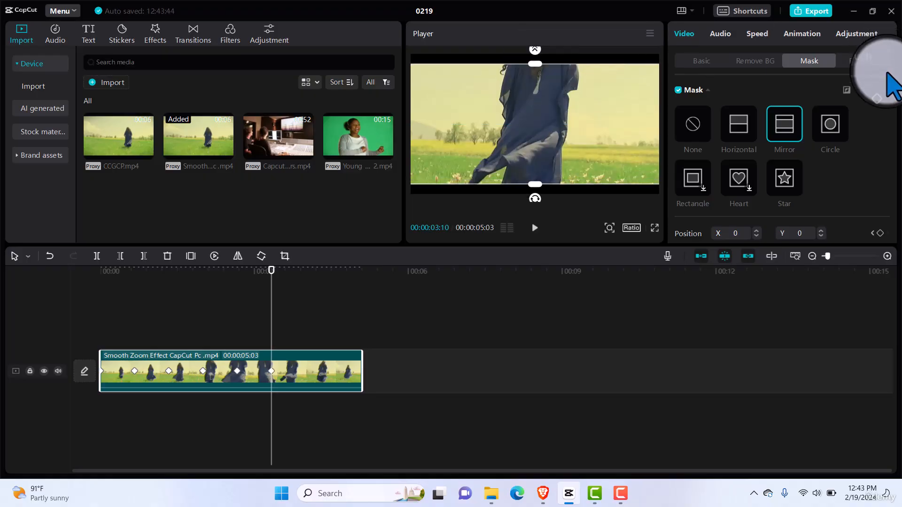
pyautogui.click(880, 90)
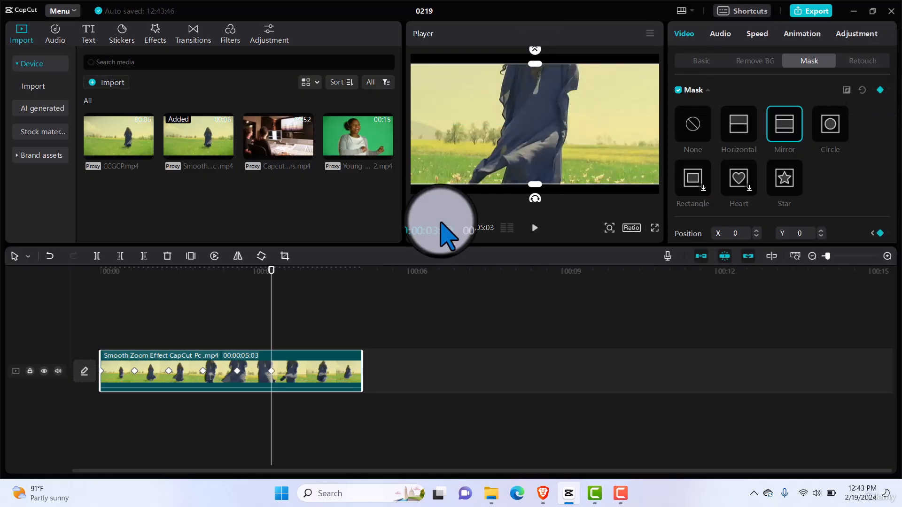
# Play the clip from the beginning to review the complete mask animation, including the bars' return near the end.
pyautogui.click(102, 325)
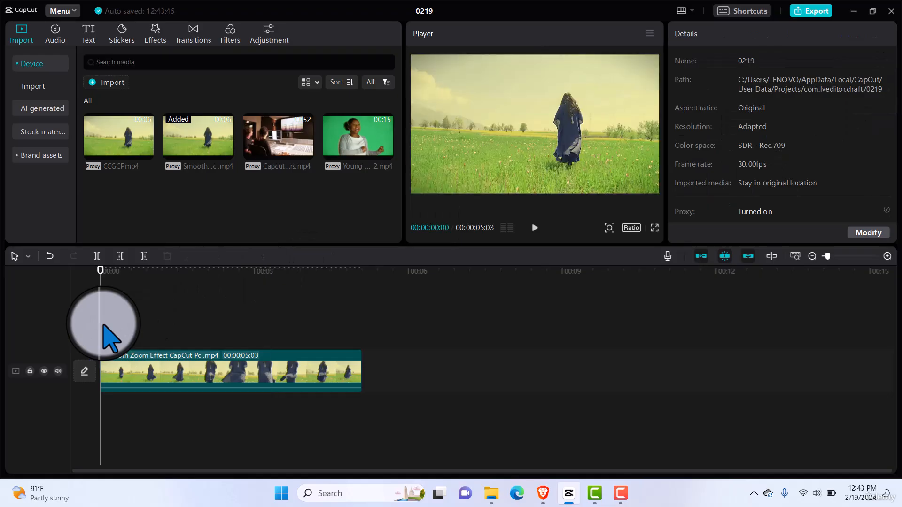
pyautogui.press('space')
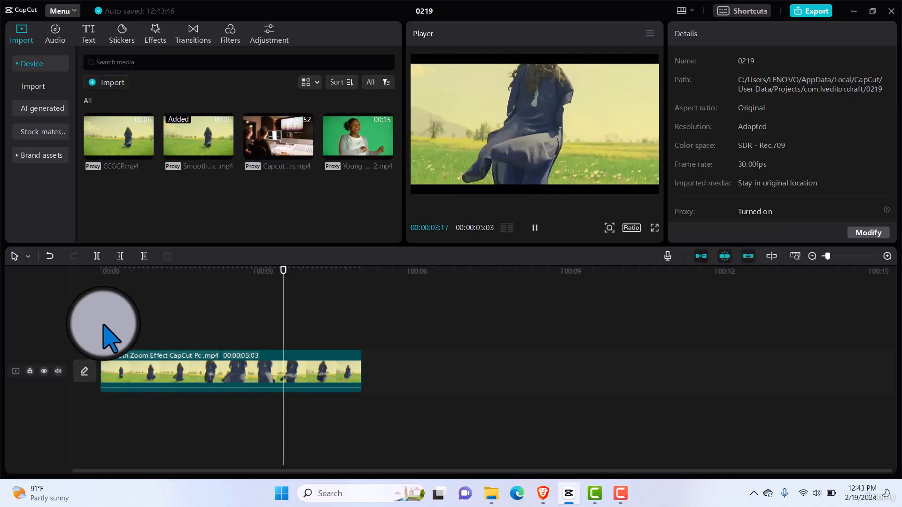
pyautogui.press('space')
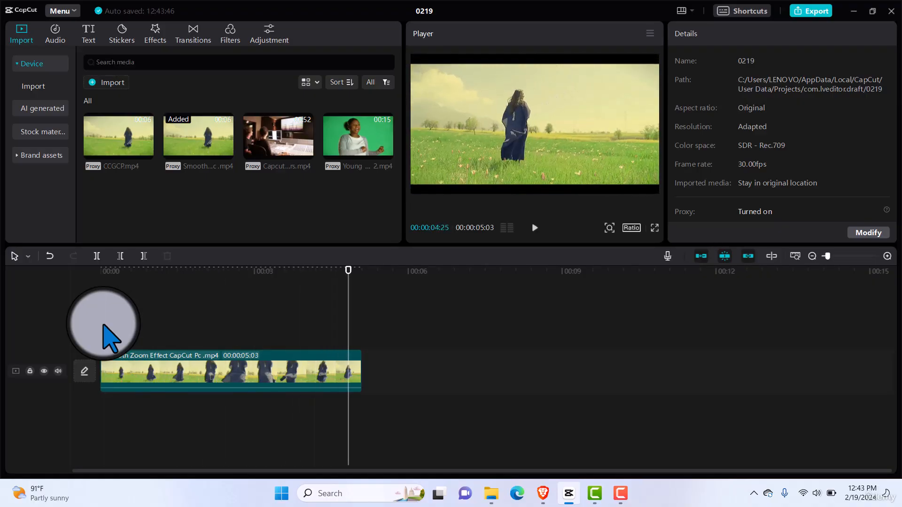